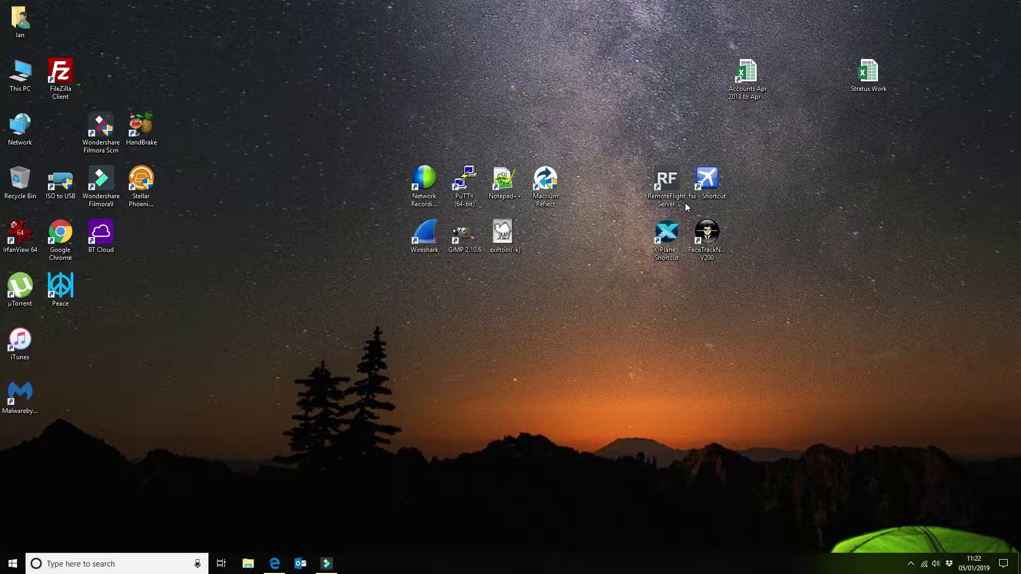
Open Edge on the Equalizer APO SourceForge page and start downloading EqualizerAPO64-1.2.exe
click(277, 566)
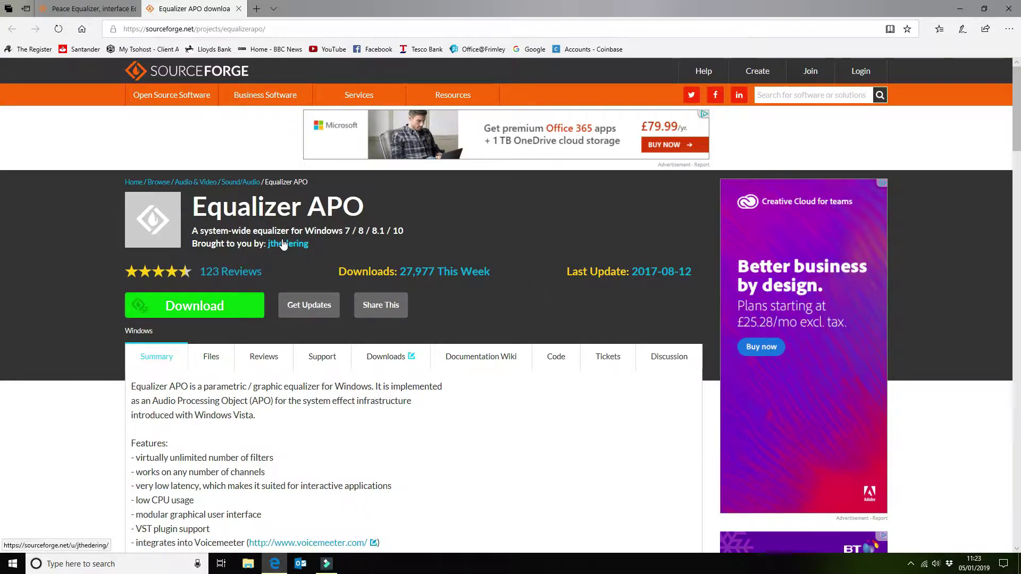
scroll(422, 414, down, 3)
scroll(421, 414, up, 3)
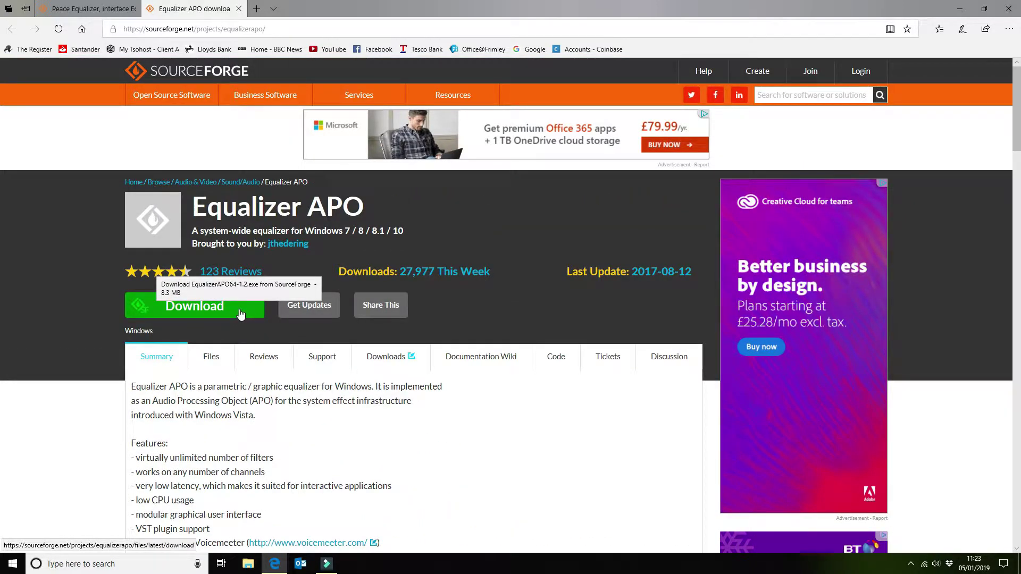
click(241, 314)
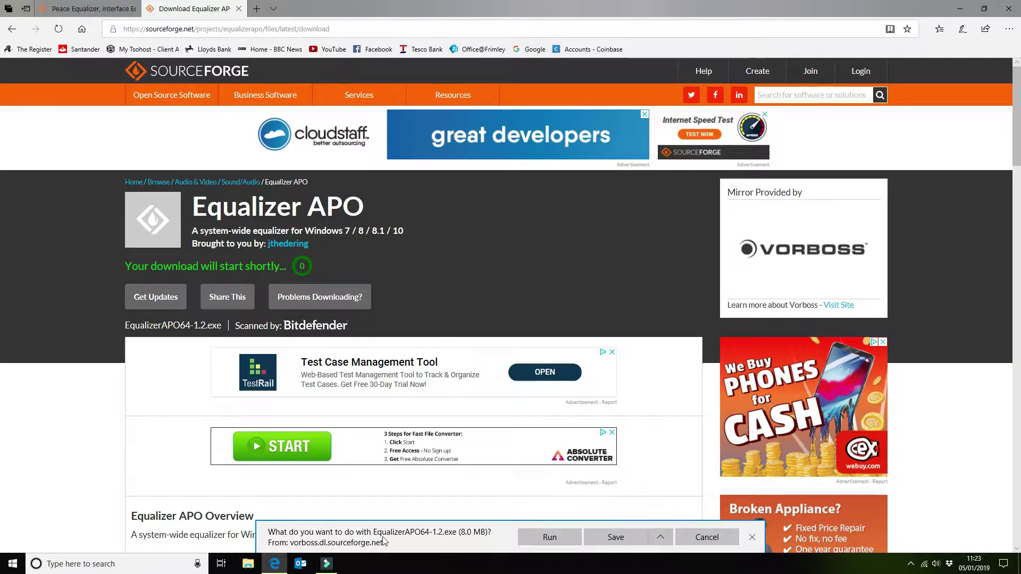
Run EqualizerAPO64-1.2.exe, accept the licence and install Equalizer APO 1.2 to the default location
click(538, 538)
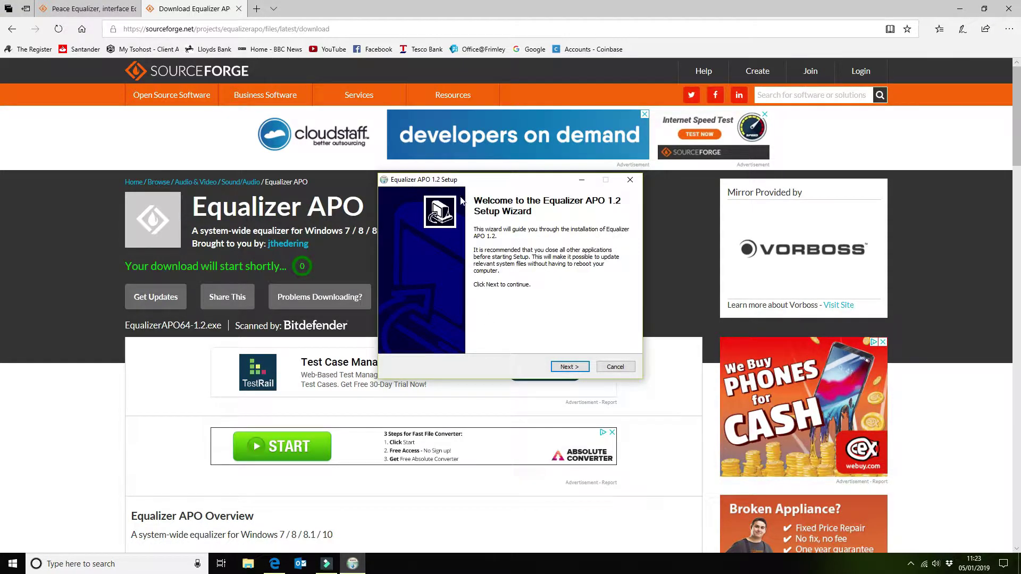
click(570, 368)
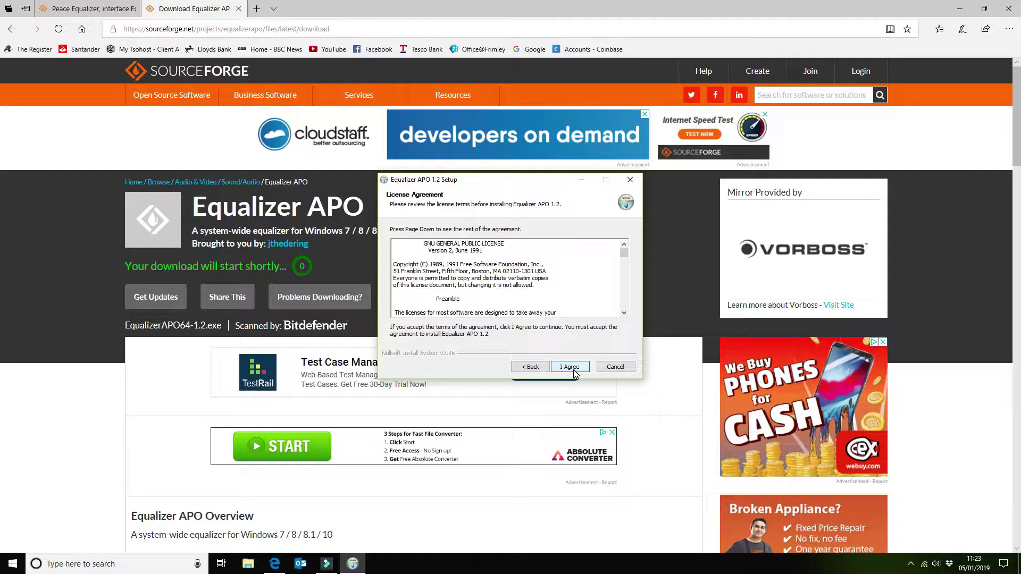
click(570, 367)
click(570, 367)
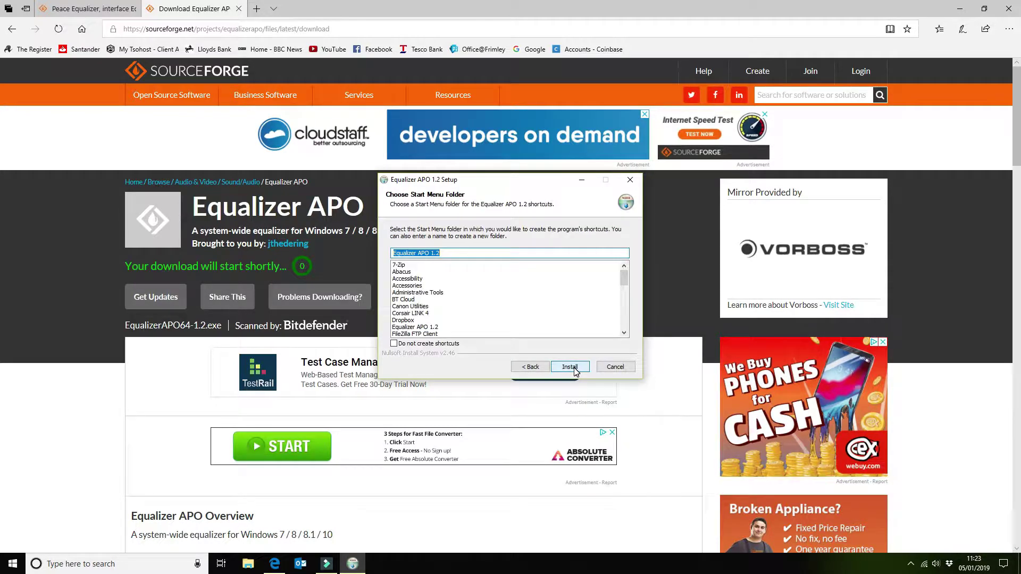
click(570, 367)
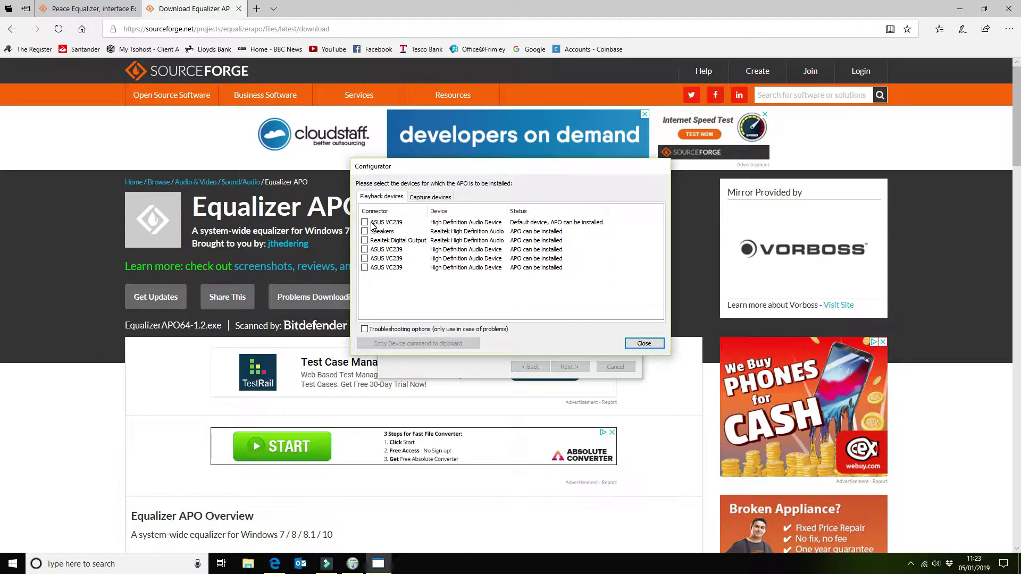
Keep the APO ticked on the Blue Snowball capture device and close the Configurator
click(436, 200)
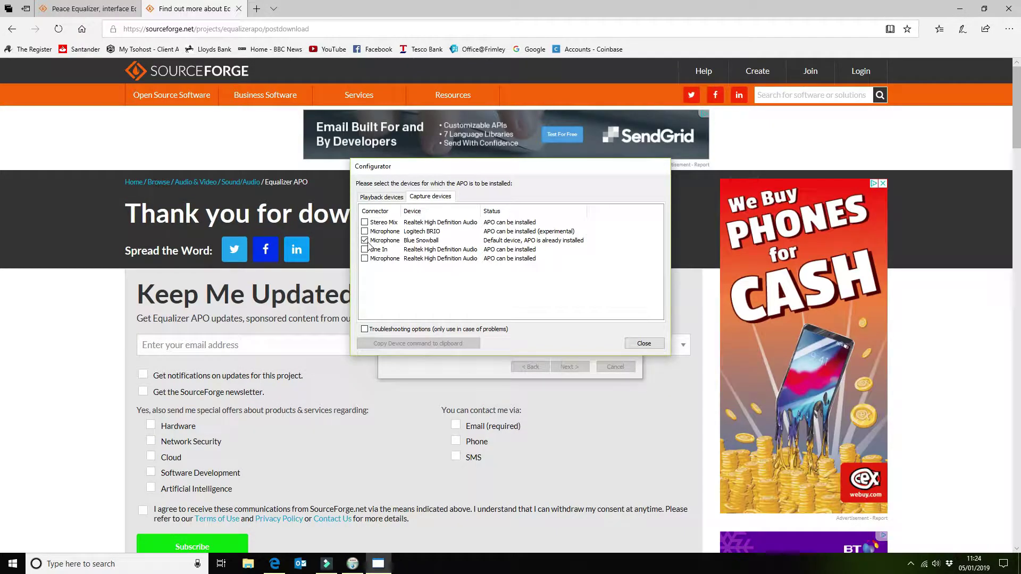
click(366, 242)
click(364, 241)
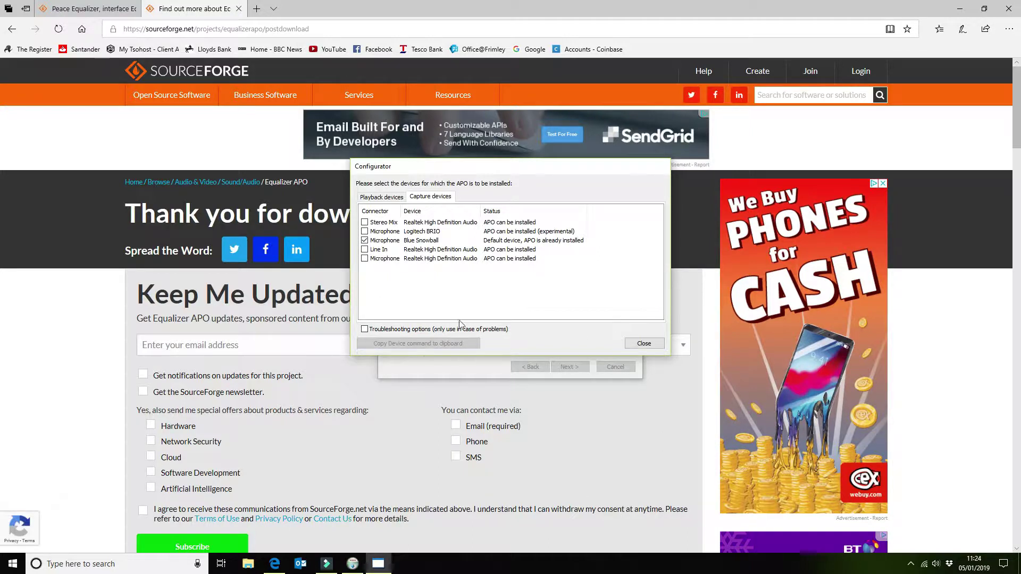
click(637, 349)
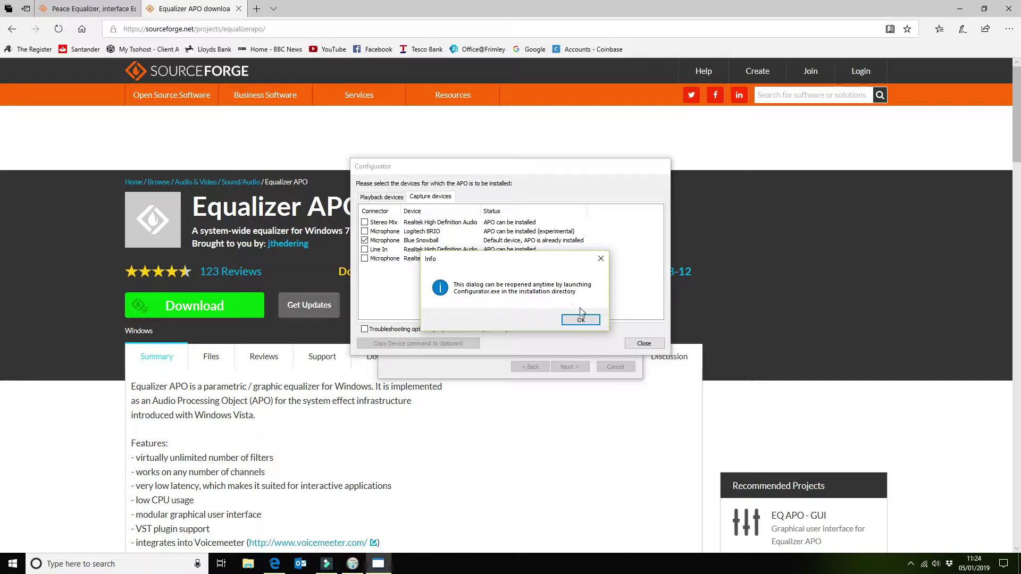
Dismiss the Configurator notice and finish setup with 'I want to manually reboot later' selected
click(583, 321)
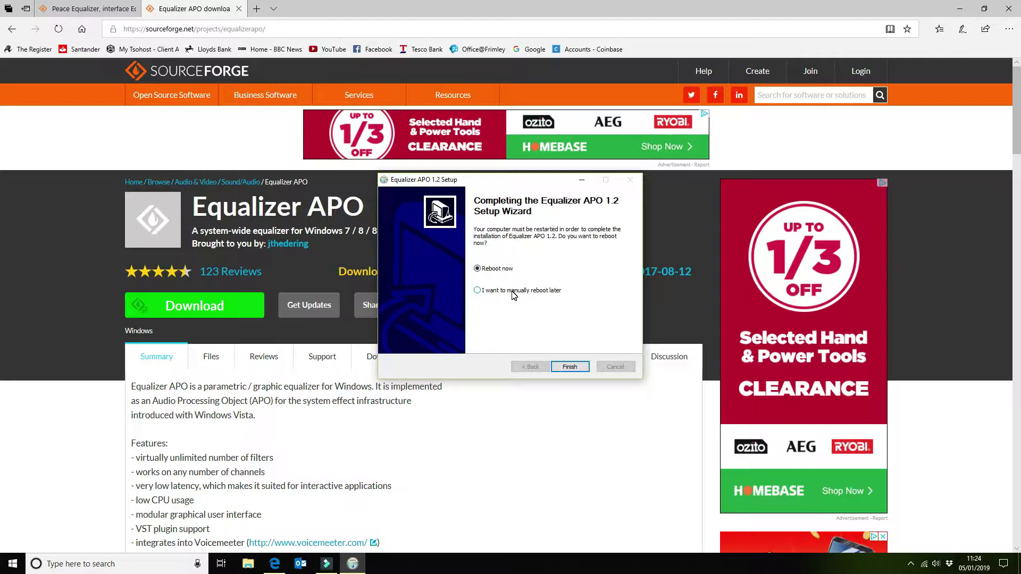
click(514, 293)
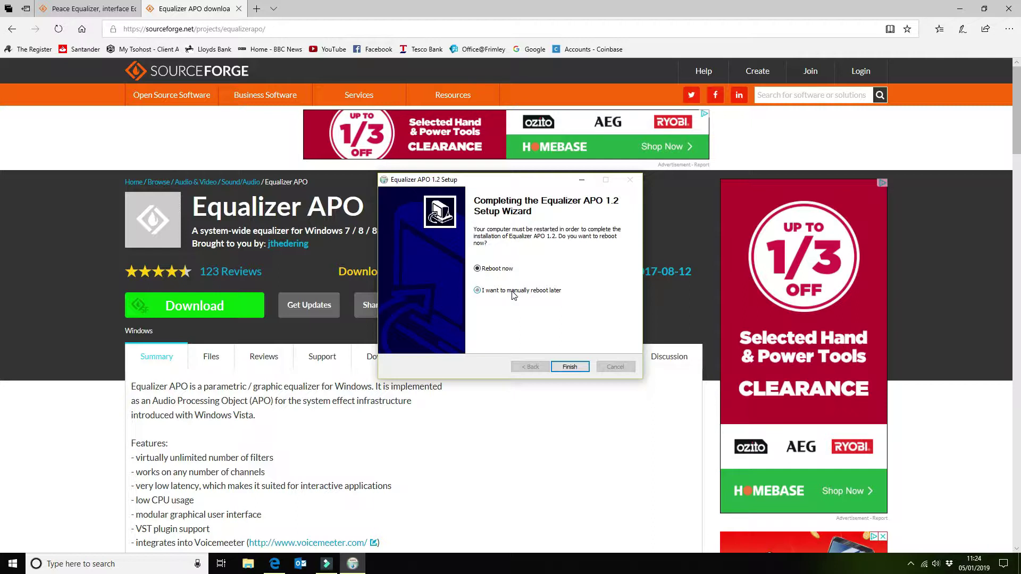
click(581, 368)
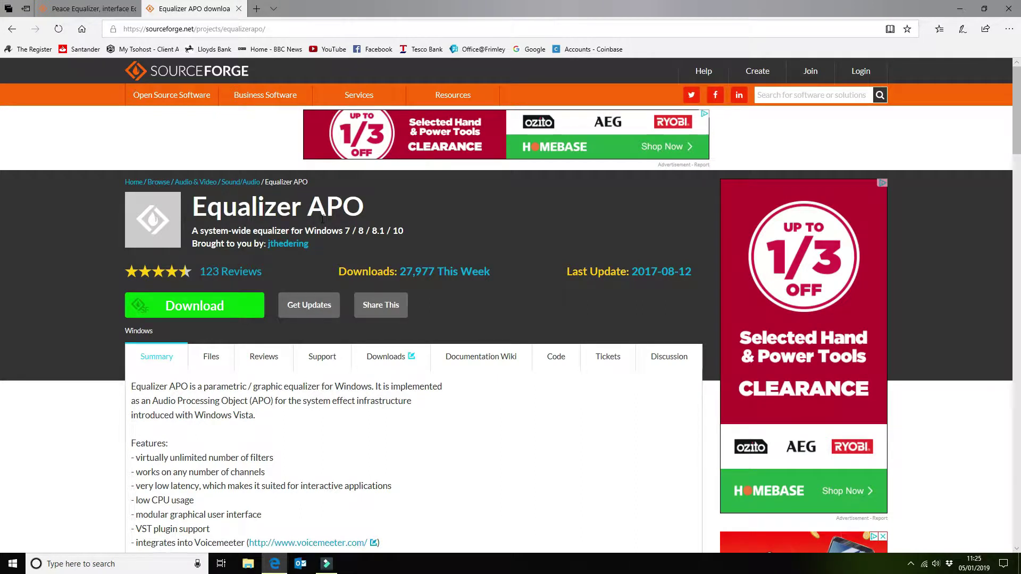
Start downloading PeaceSetup.exe (15.6 MB) from the Peace Equalizer SourceForge page
click(99, 7)
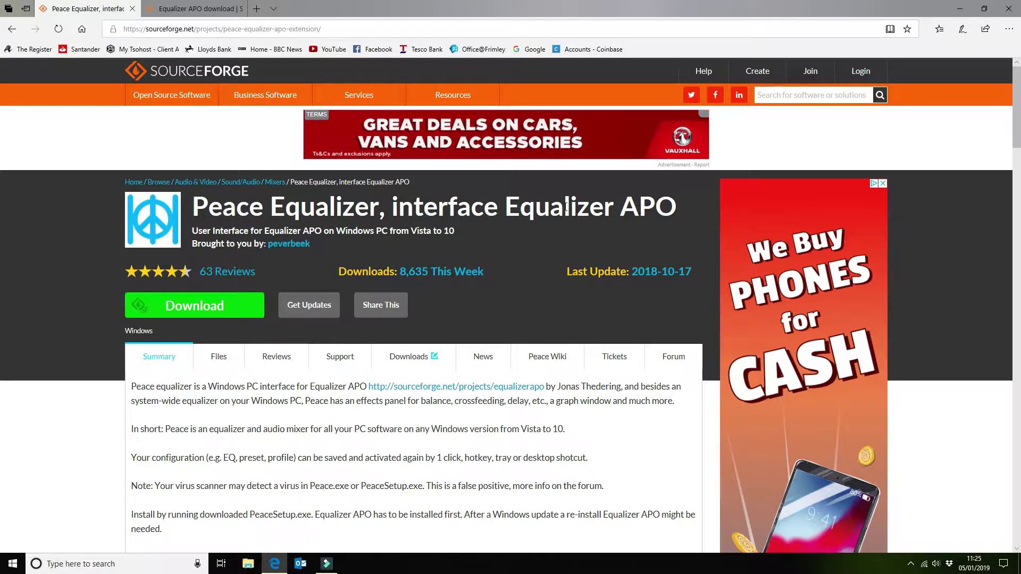
click(216, 305)
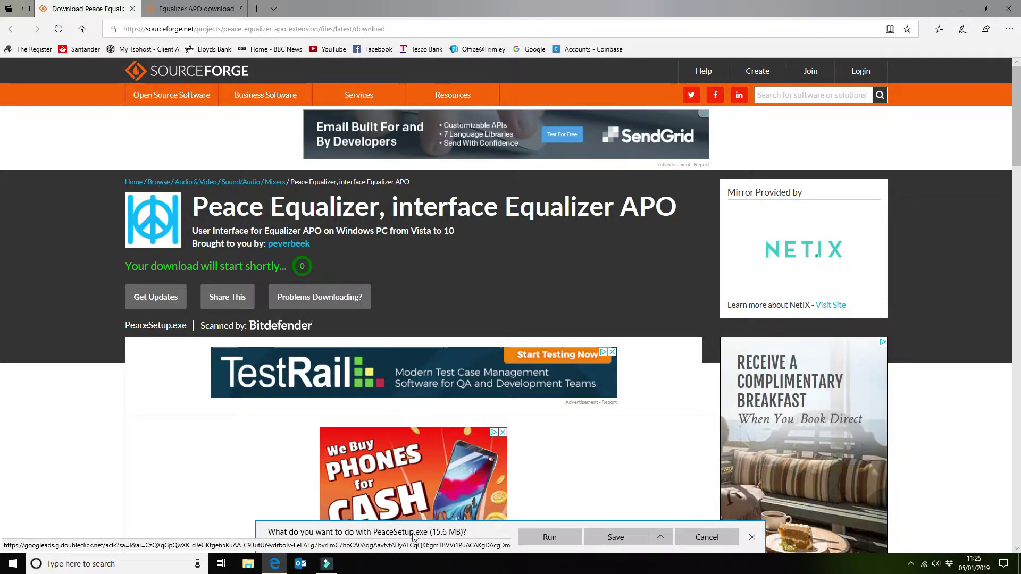
Run PeaceSetup.exe to install Peace 1.4.7.4, close the setup tool and minimise Edge
click(543, 540)
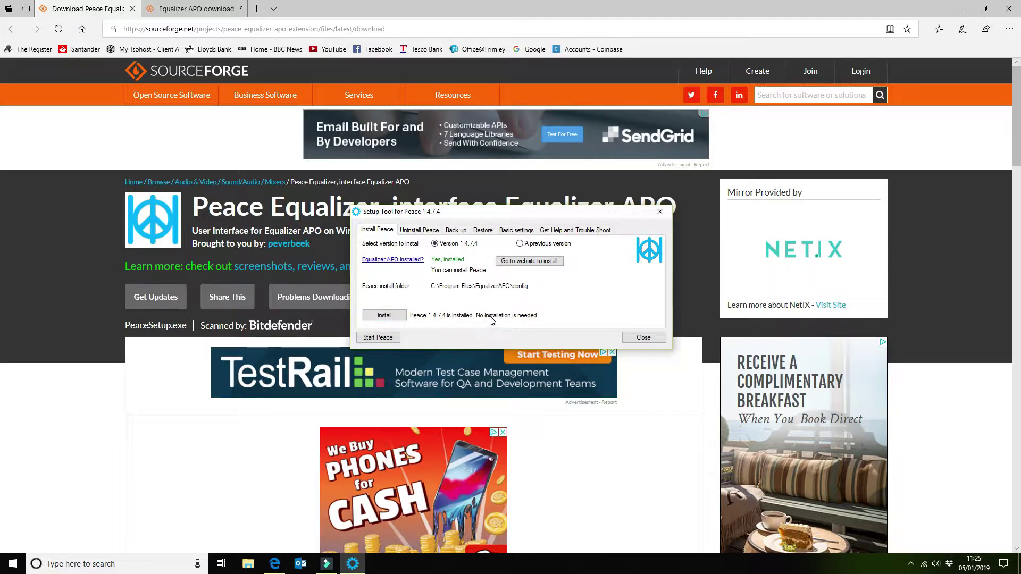
click(398, 321)
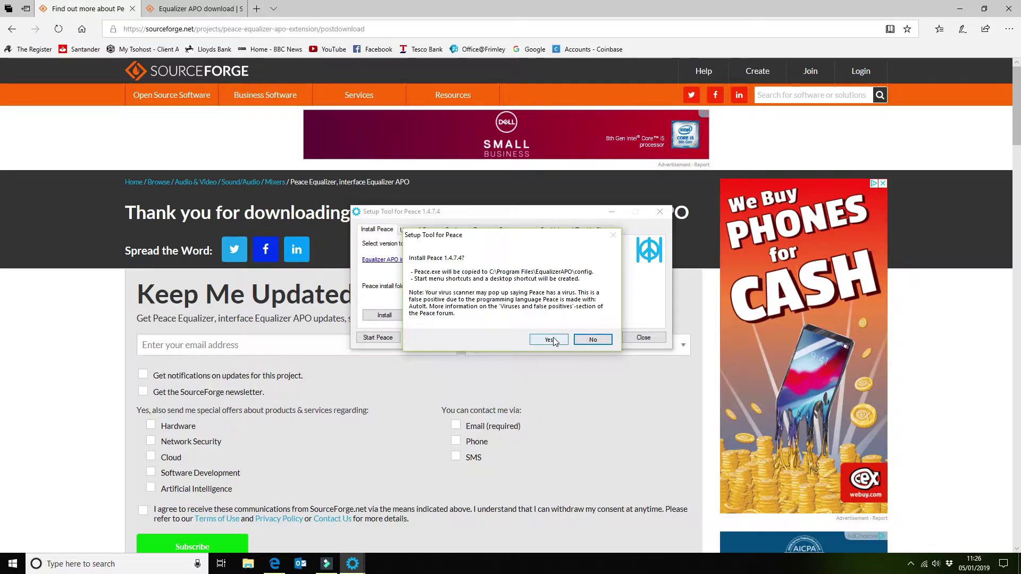
click(553, 339)
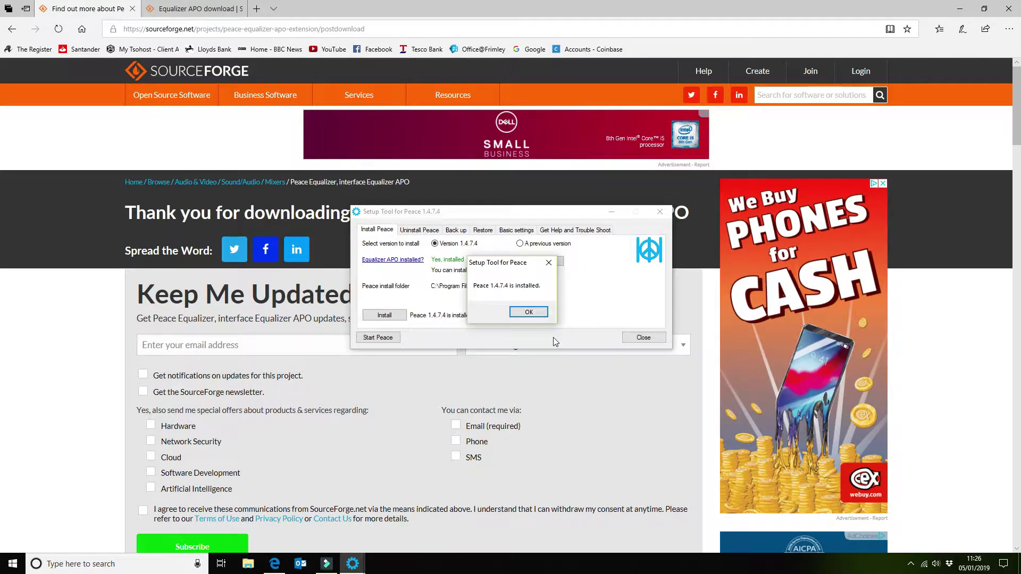
click(539, 314)
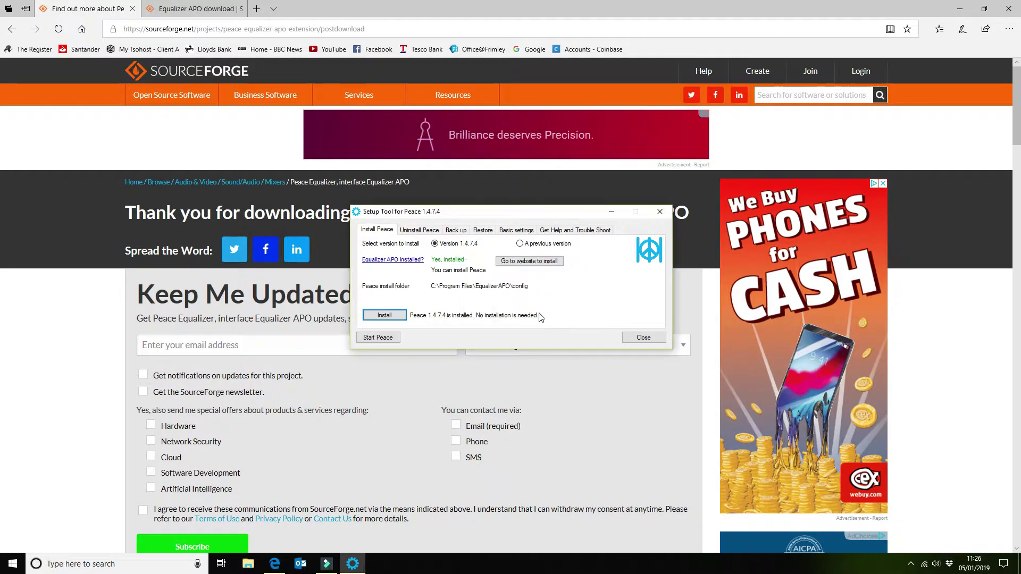
click(644, 339)
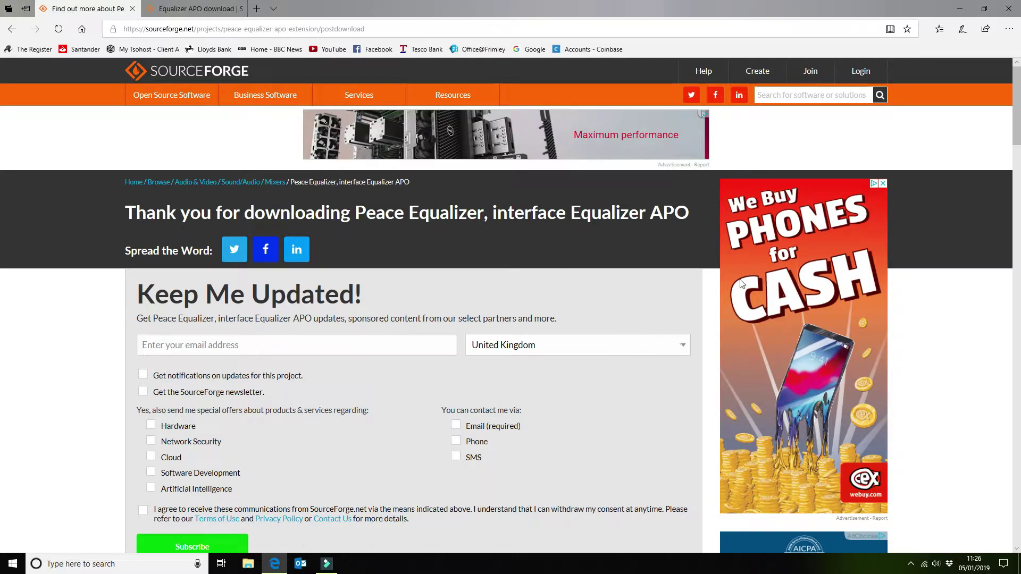
click(960, 8)
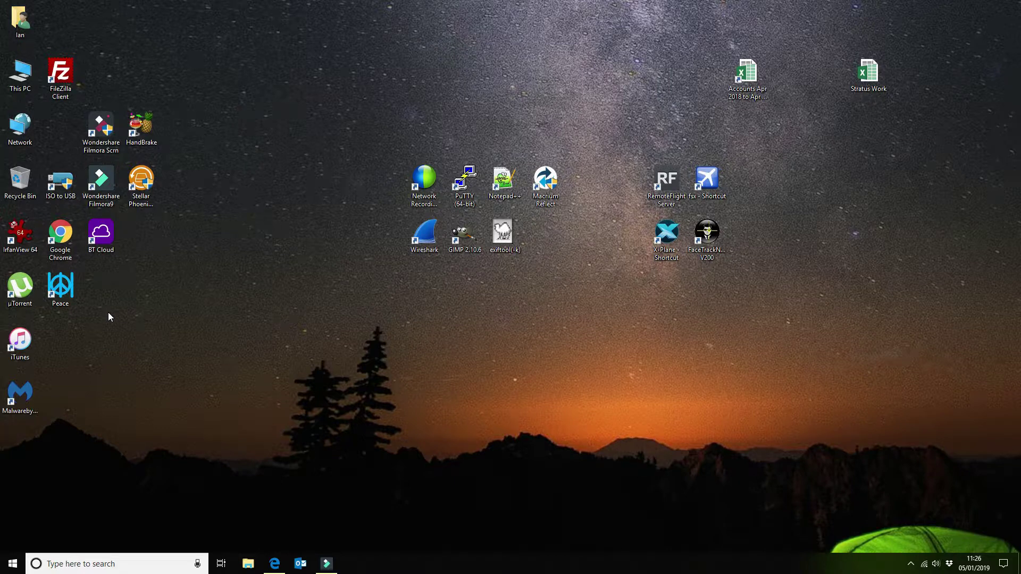
Launch Peace from the desktop, centre its window, and set Blue Snowball pre-amplification to 15 dB
double_click(73, 296)
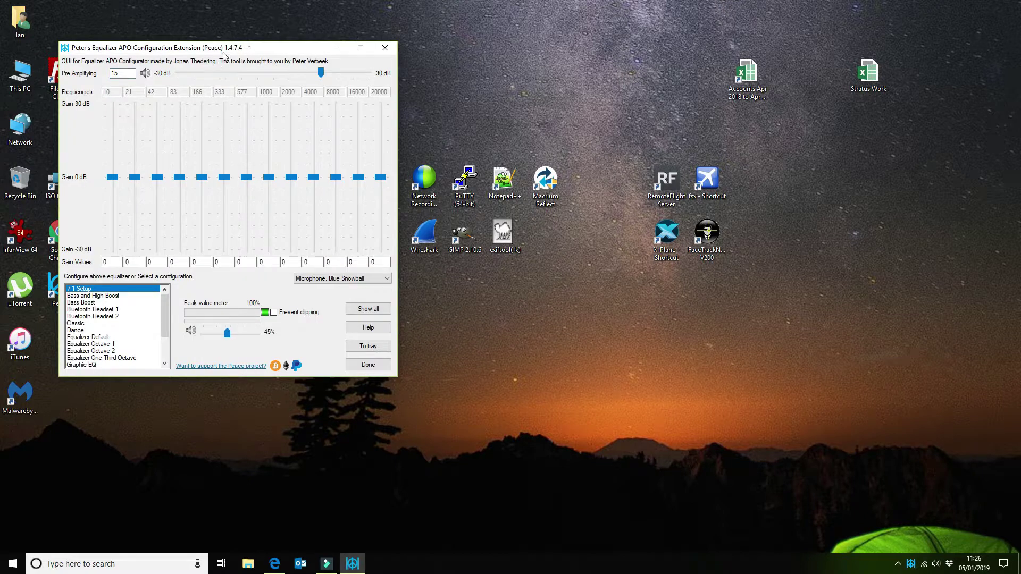
drag(227, 53, 447, 104)
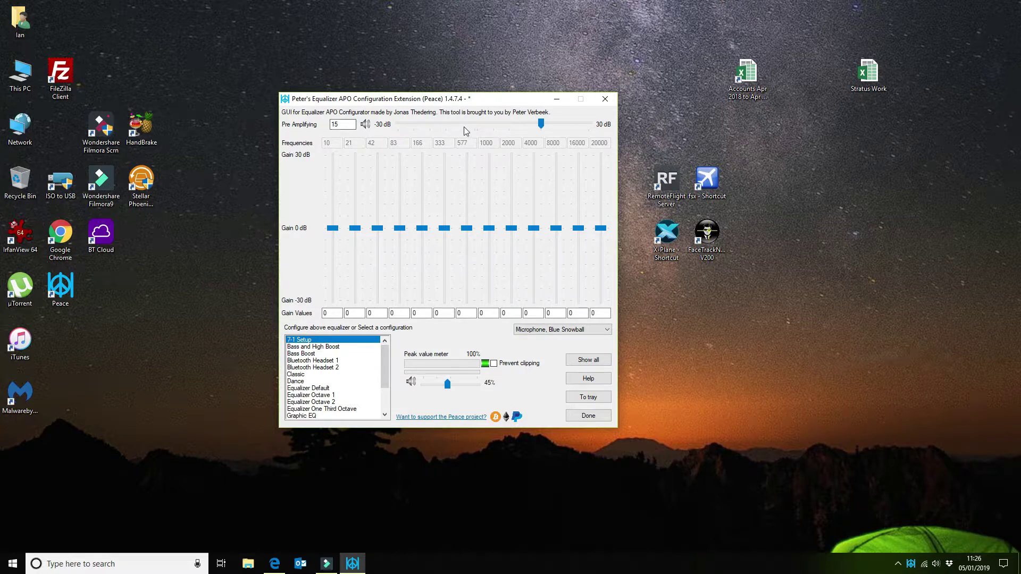
mouse_move(542, 130)
drag(543, 129, 496, 124)
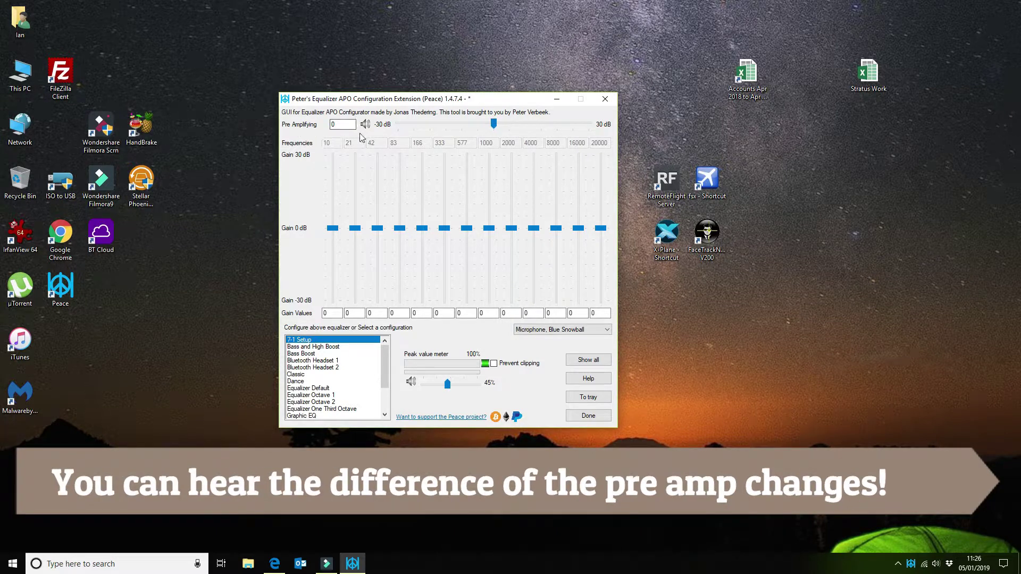
click(495, 126)
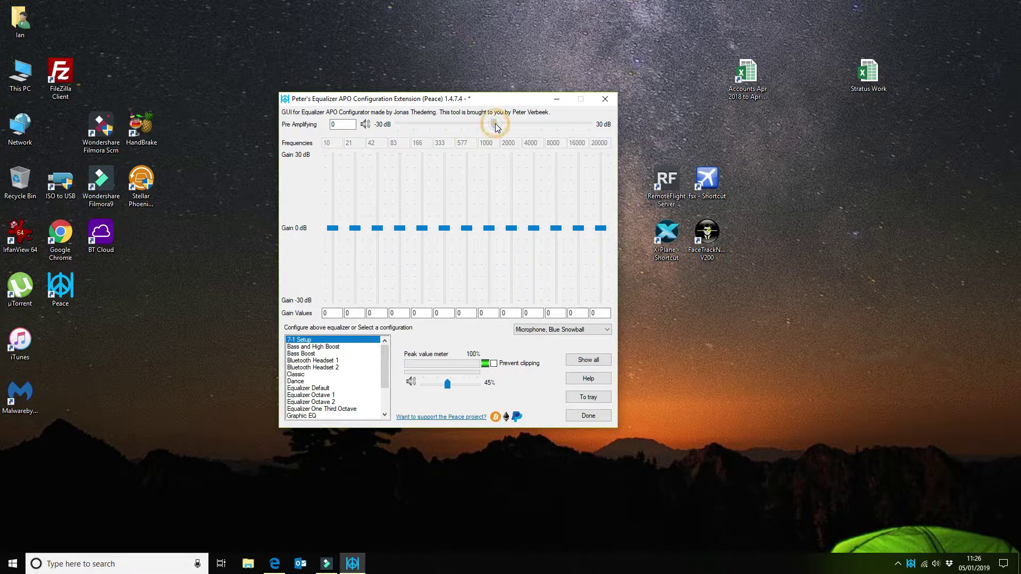
drag(495, 126, 520, 125)
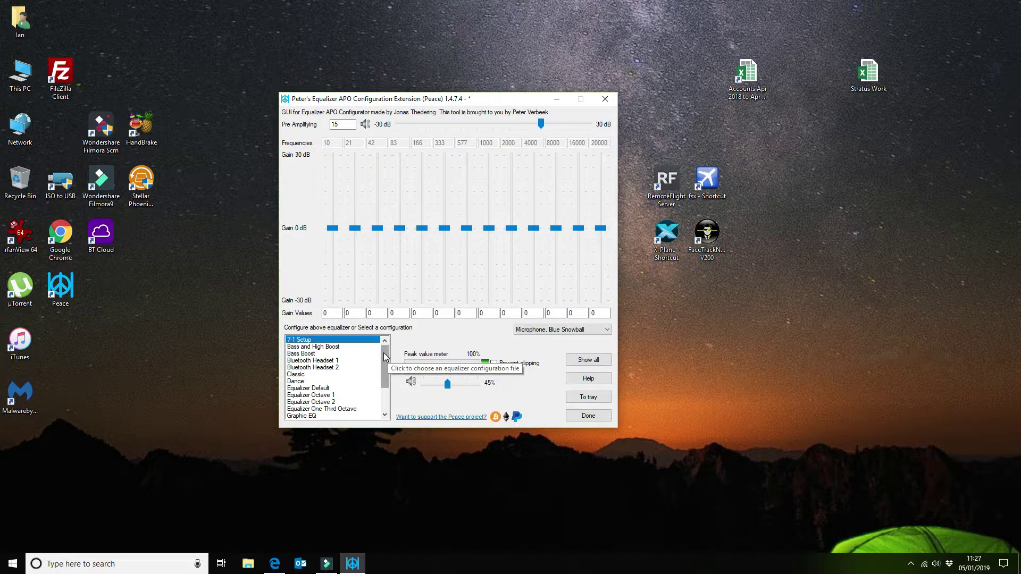
mouse_move(386, 362)
mouse_down()
mouse_move(391, 392)
mouse_move(390, 347)
mouse_up()
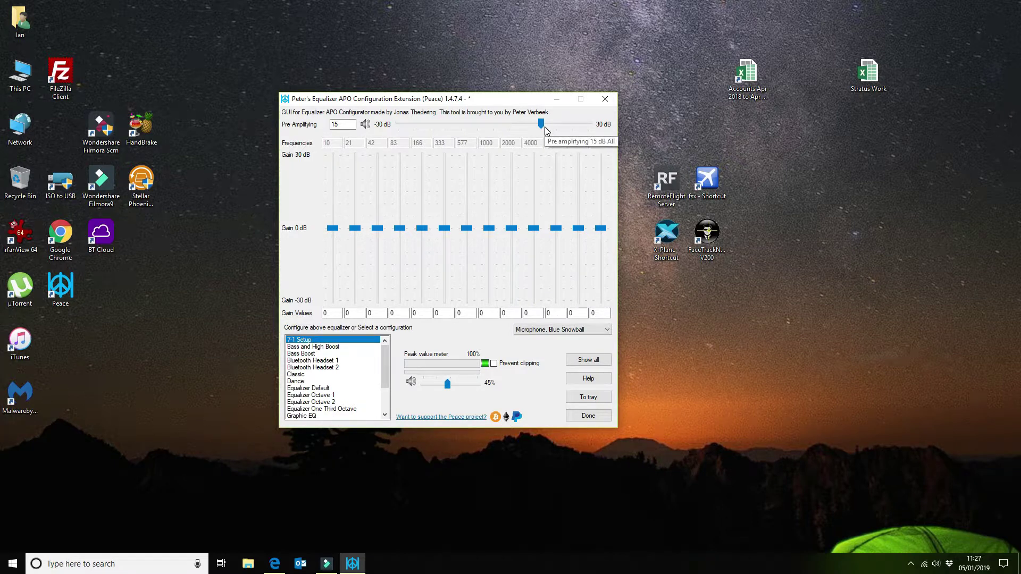
Close Peace with Done so its equalization stays active
click(588, 416)
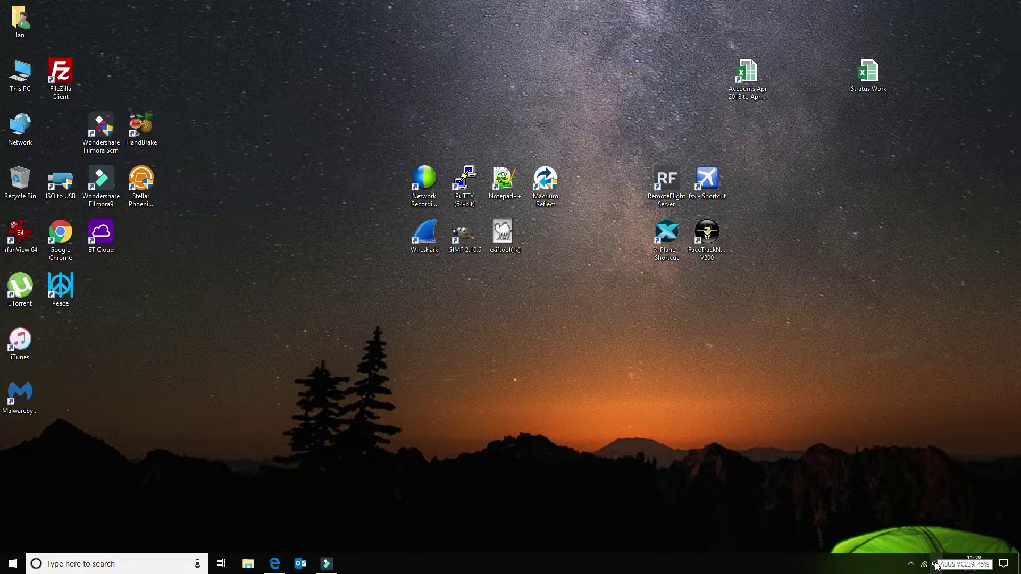
right_click(935, 568)
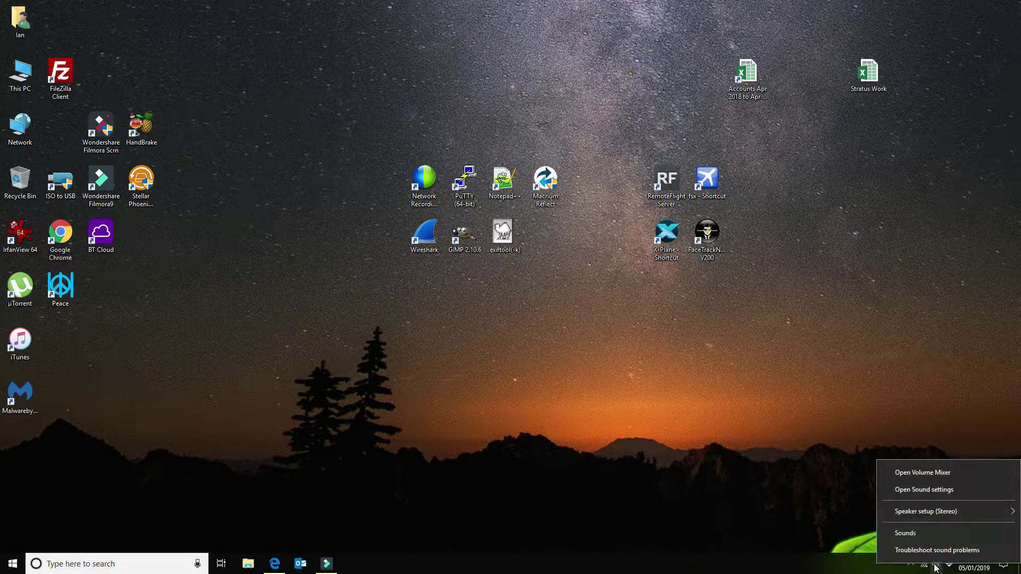
click(941, 490)
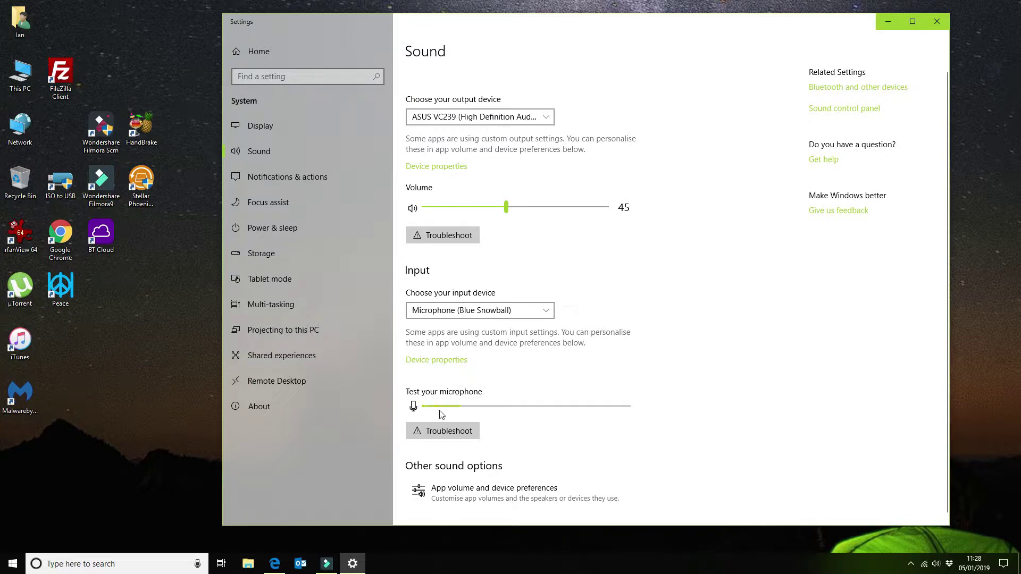
click(471, 429)
click(938, 21)
right_click(937, 565)
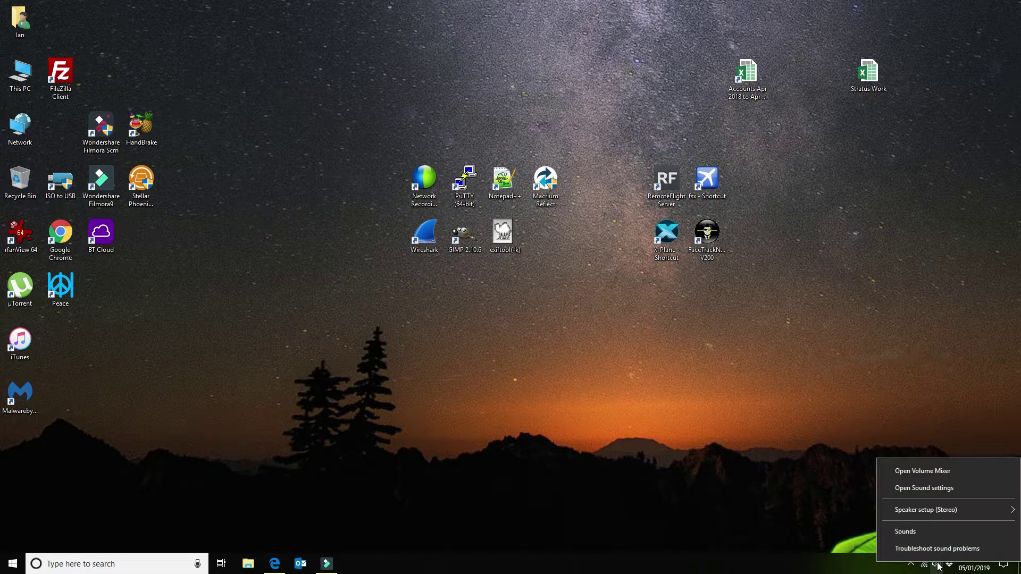
Open the Blue Snowball microphone's properties and lower its Levels slider from 100 to 90
click(949, 490)
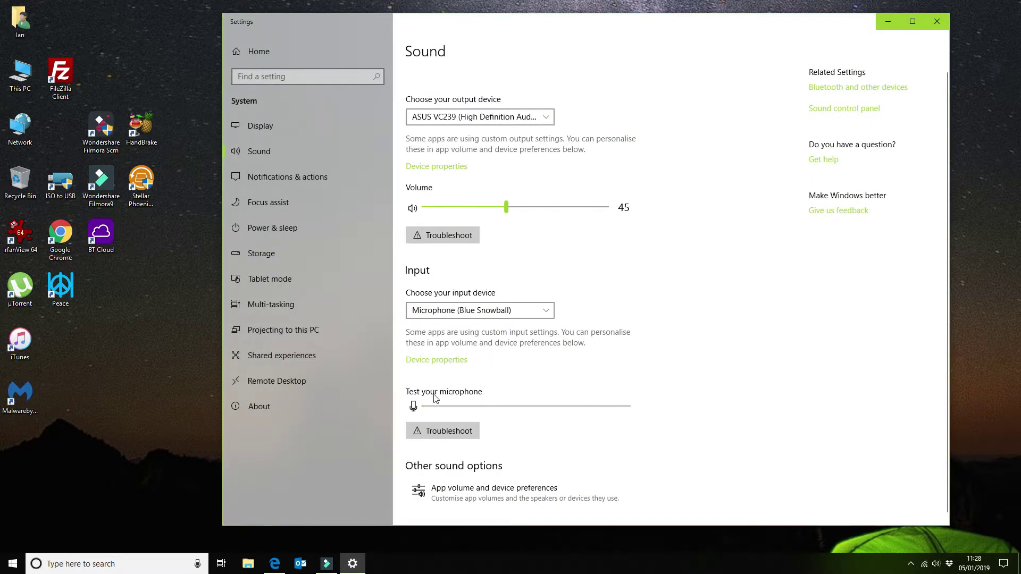
click(428, 361)
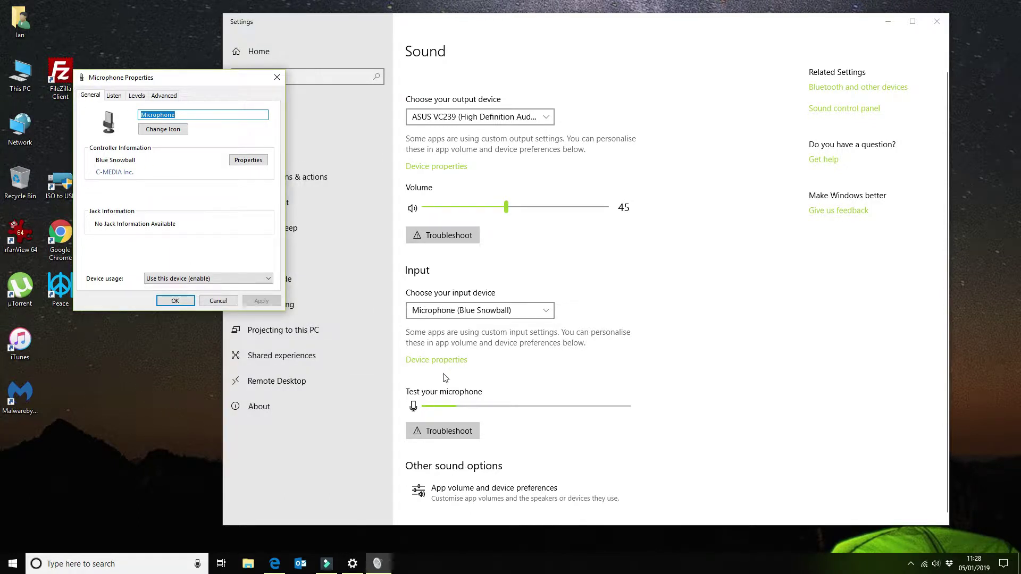
click(117, 97)
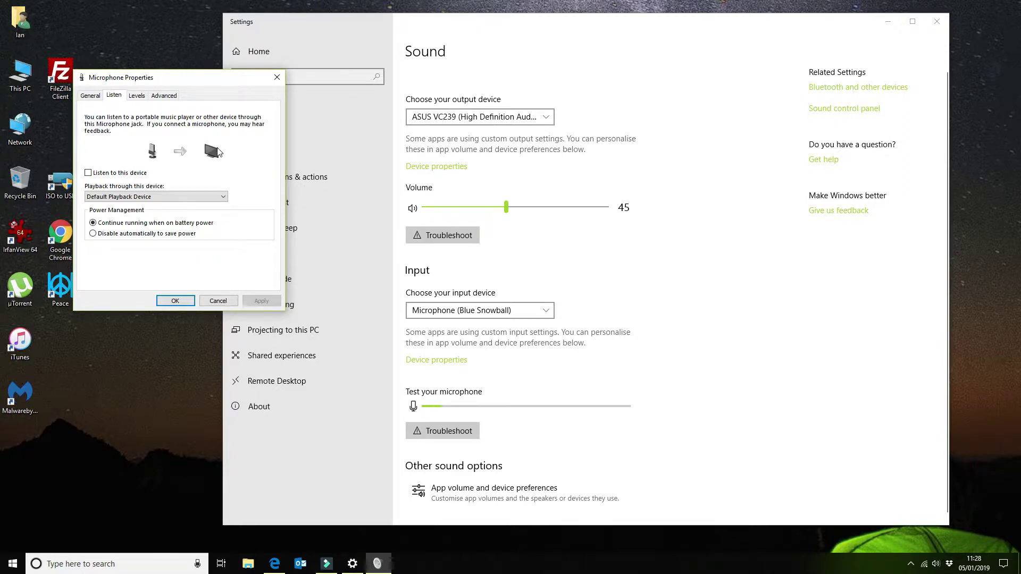
click(137, 95)
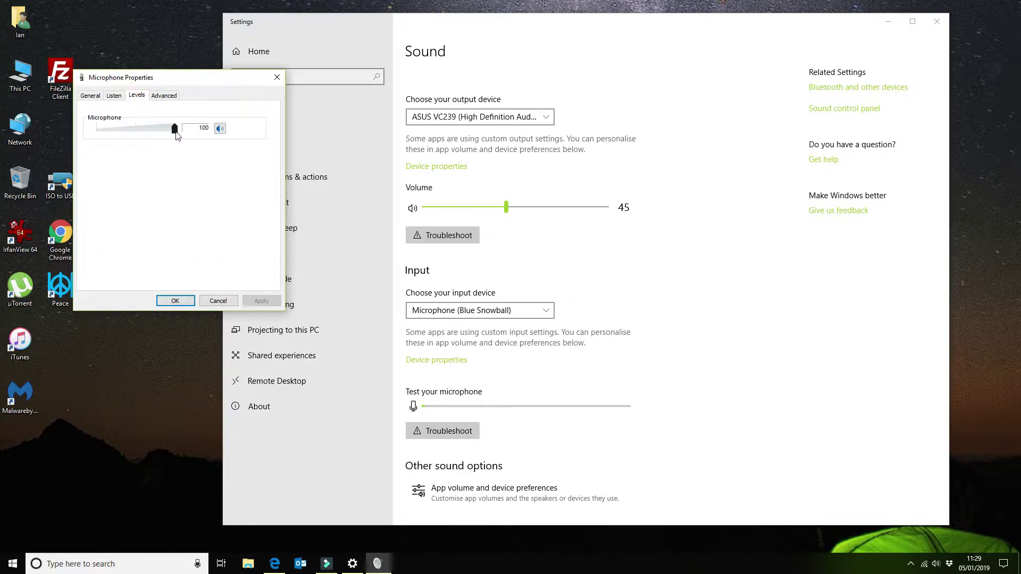
drag(176, 133, 169, 132)
Confirm Microphone Properties with OK, saving the microphone level of 90
click(175, 301)
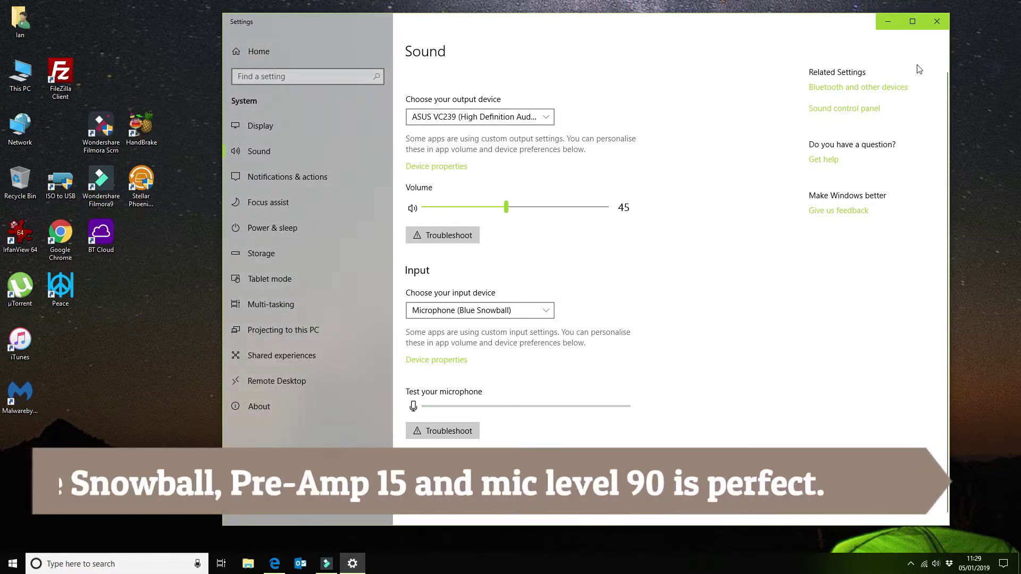